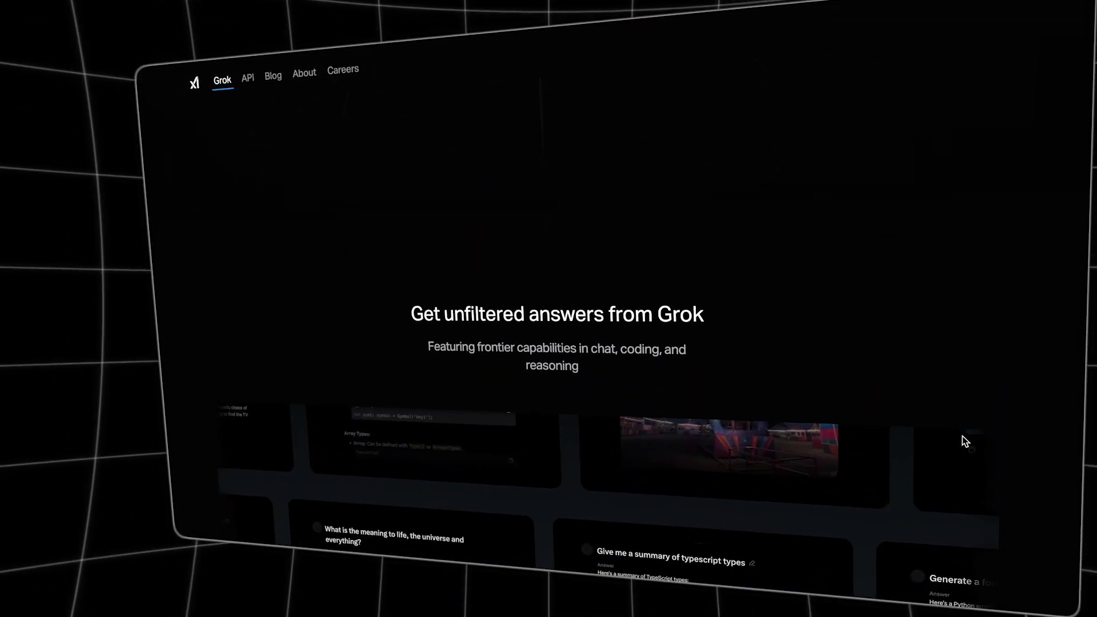
Scroll the xAI Grok page down to the 'Available anywhere' section with Web, iOS and Android
{"action": "scroll", "coordinate": [962, 440], "scroll_direction": "down", "scroll_amount": 10}
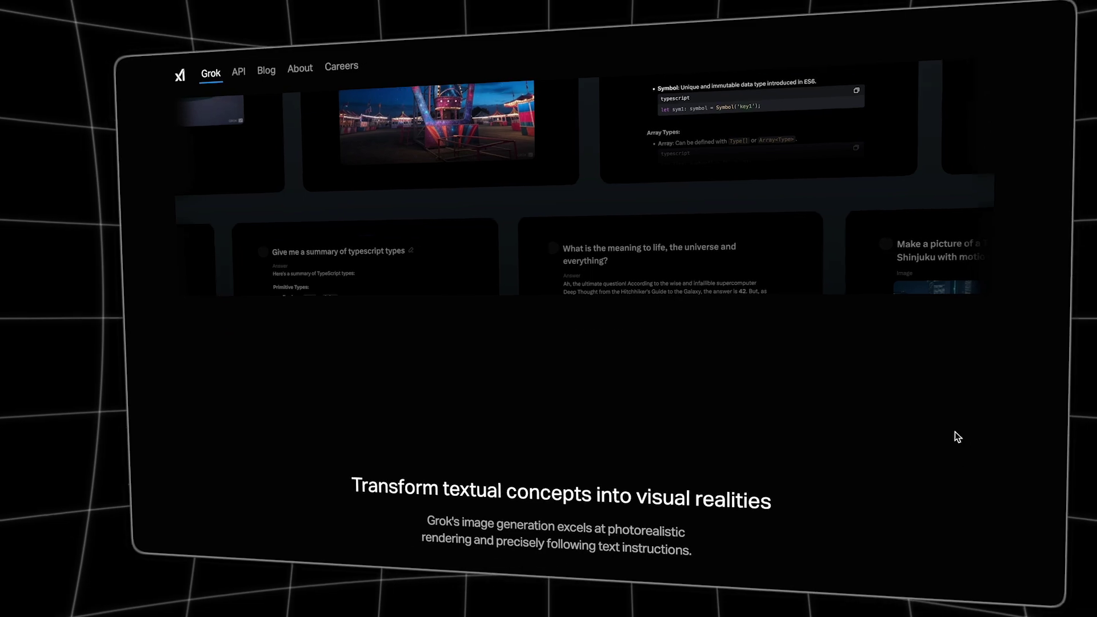
{"action": "scroll", "coordinate": [958, 437], "scroll_direction": "down", "scroll_amount": 10}
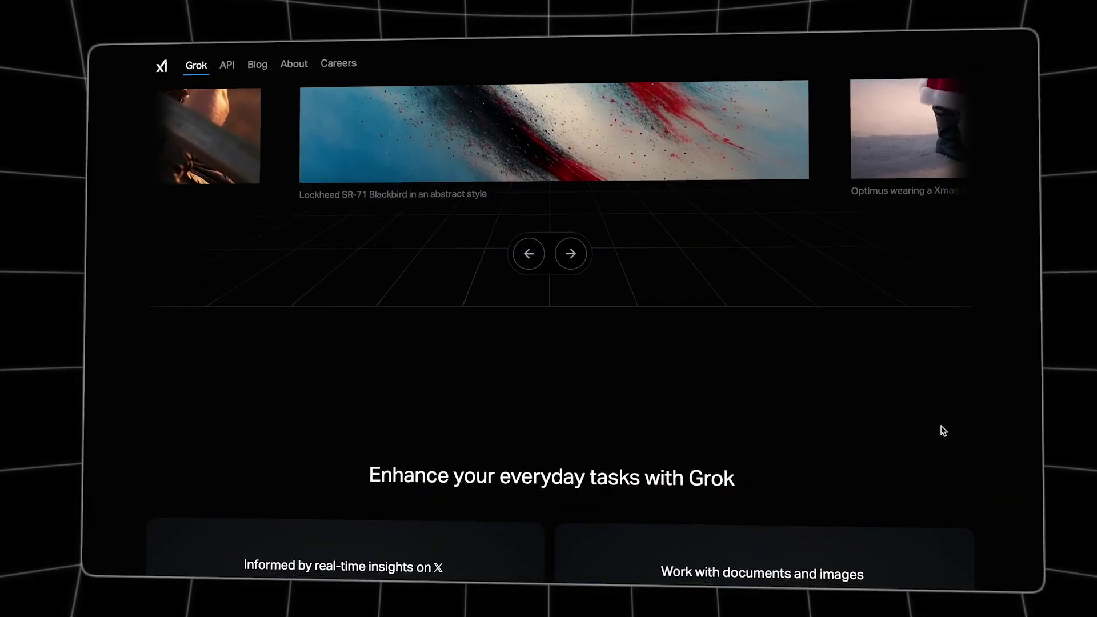
{"action": "scroll", "coordinate": [943, 431], "scroll_direction": "down", "scroll_amount": 10}
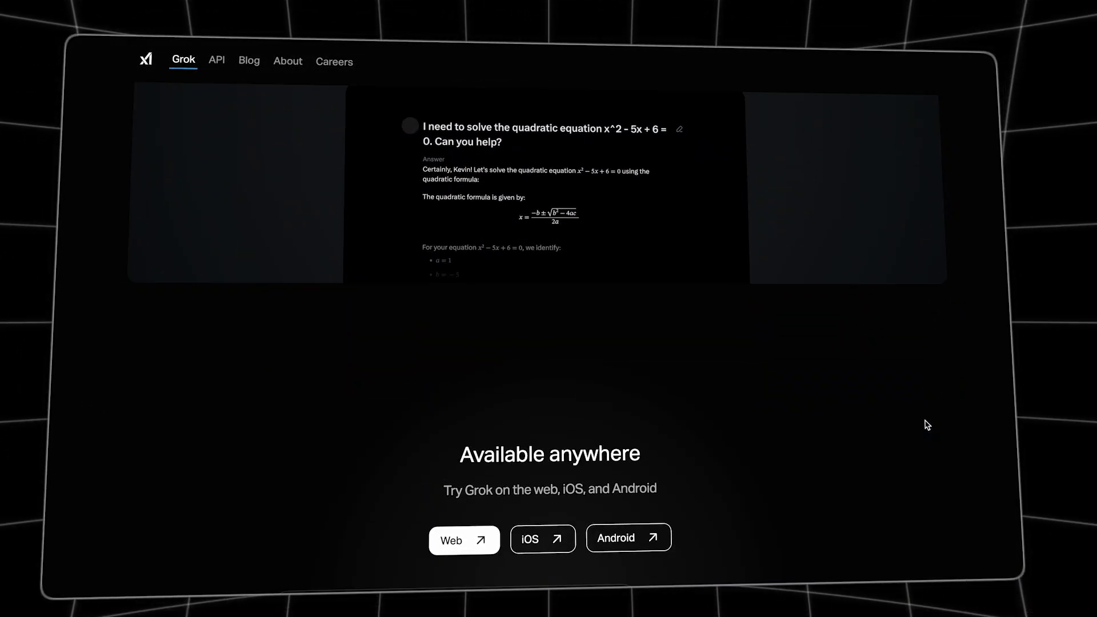
{"action": "scroll", "coordinate": [926, 425], "scroll_direction": "down", "scroll_amount": 5}
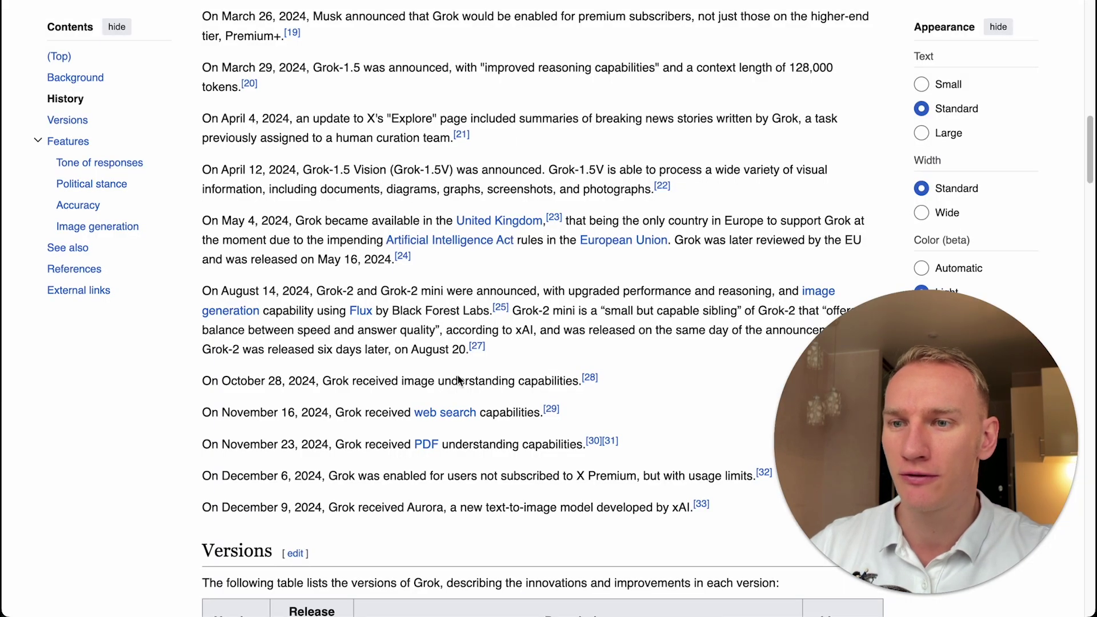
Scroll the Grok Wikipedia article to the History section's 2024 release milestones above Versions
{"action": "scroll", "coordinate": [447, 453], "scroll_direction": "down", "scroll_amount": 1}
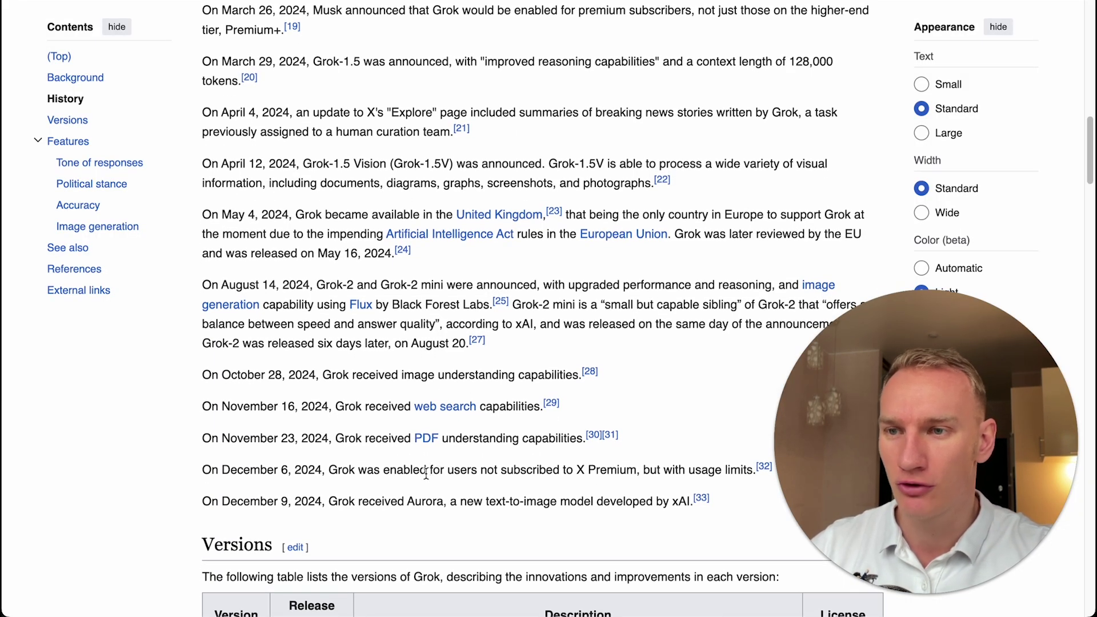
{"action": "scroll", "coordinate": [427, 477], "scroll_direction": "down", "scroll_amount": 1}
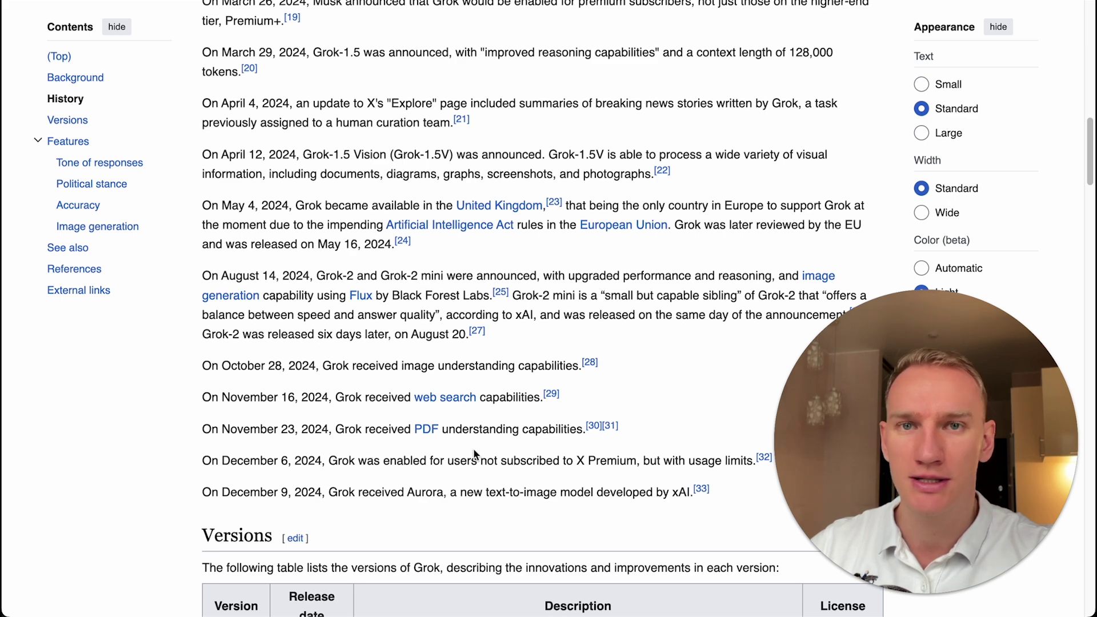
{"action": "scroll", "coordinate": [295, 453], "scroll_direction": "down", "scroll_amount": 1}
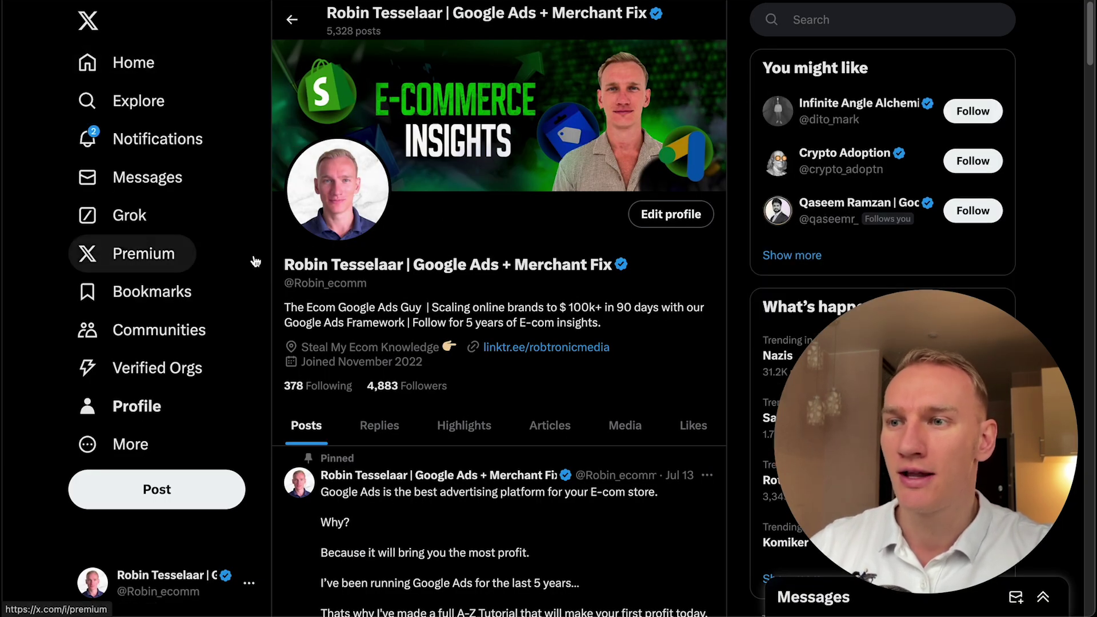
Open Grok from the X profile page's left sidebar
{"action": "left_click", "coordinate": [160, 226]}
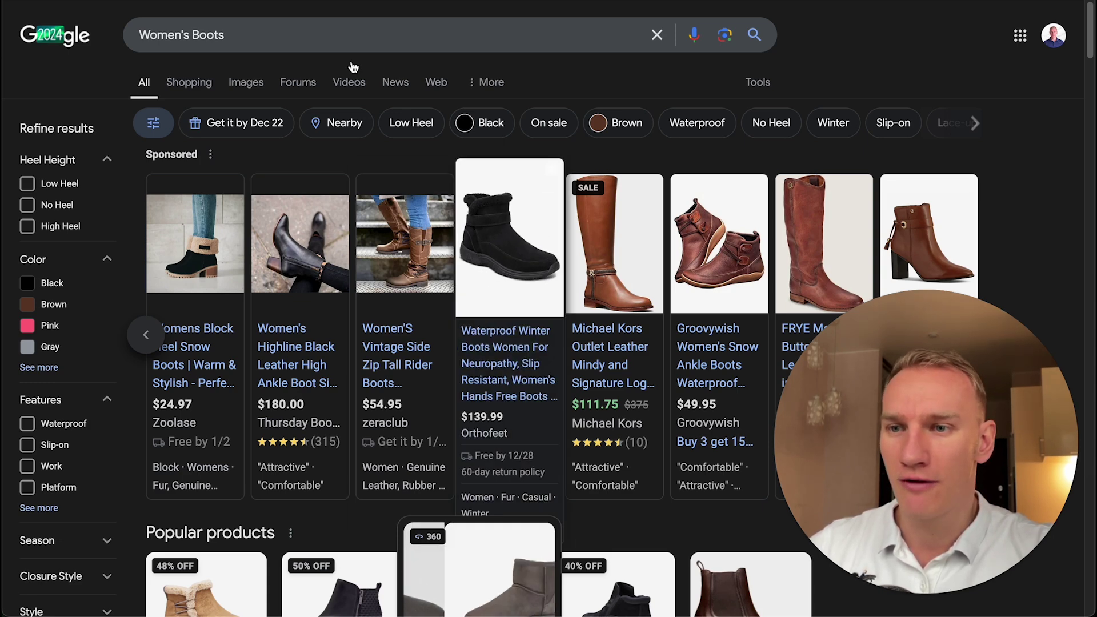
Open the Orthofeet 'Waterproof Winter Boots' sponsored listing from the Women's Boots results
{"action": "left_click", "coordinate": [508, 251]}
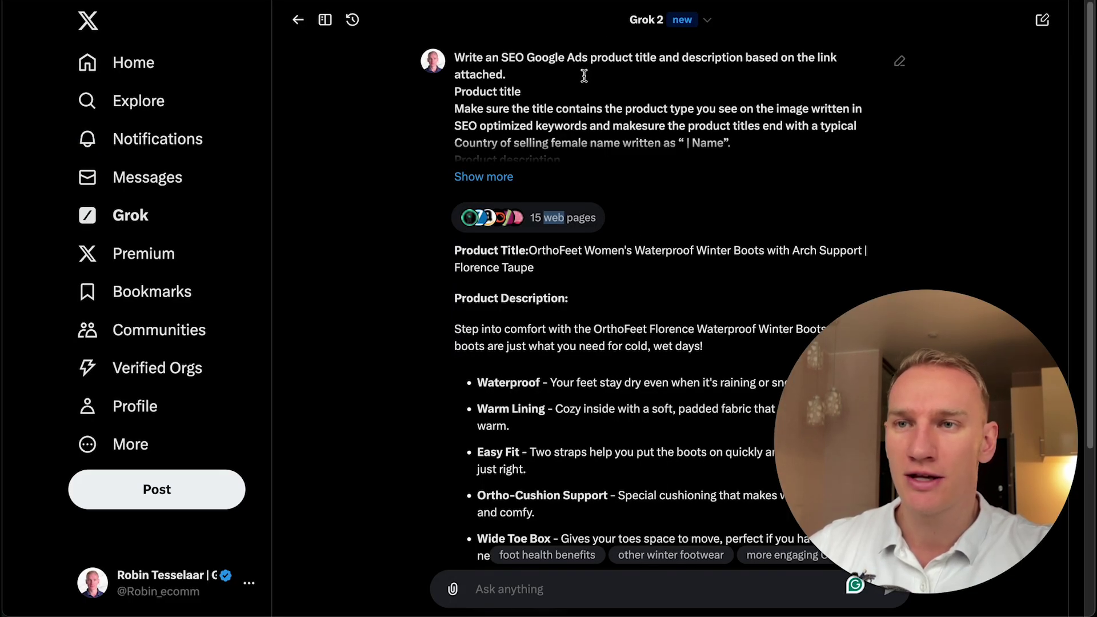
{"action": "left_click", "coordinate": [833, 454]}
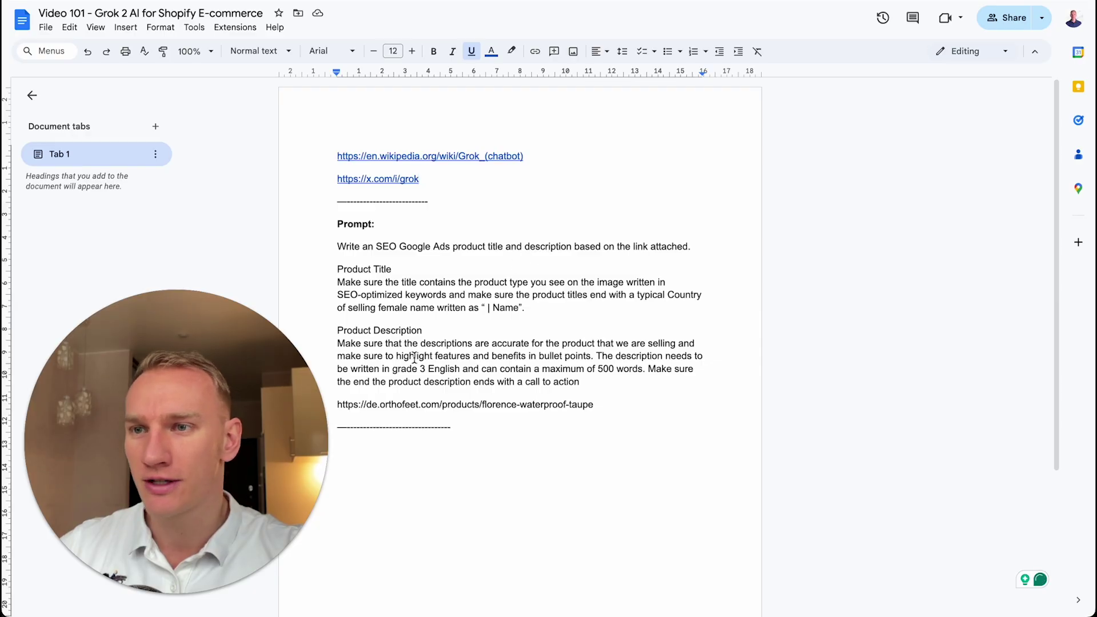
{"action": "scroll", "coordinate": [414, 358], "scroll_direction": "down", "scroll_amount": 1}
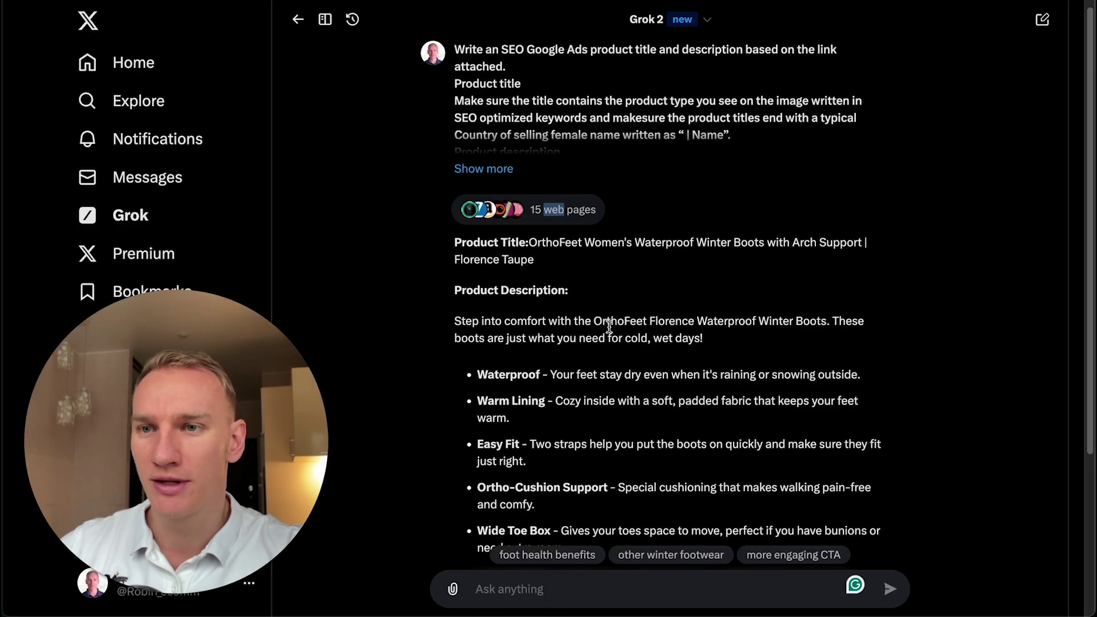
Read Grok's OrthoFeet Florence Waterproof Winter Boots reply through its six feature bullets to the call to action
{"action": "scroll", "coordinate": [607, 342], "scroll_direction": "down", "scroll_amount": 1}
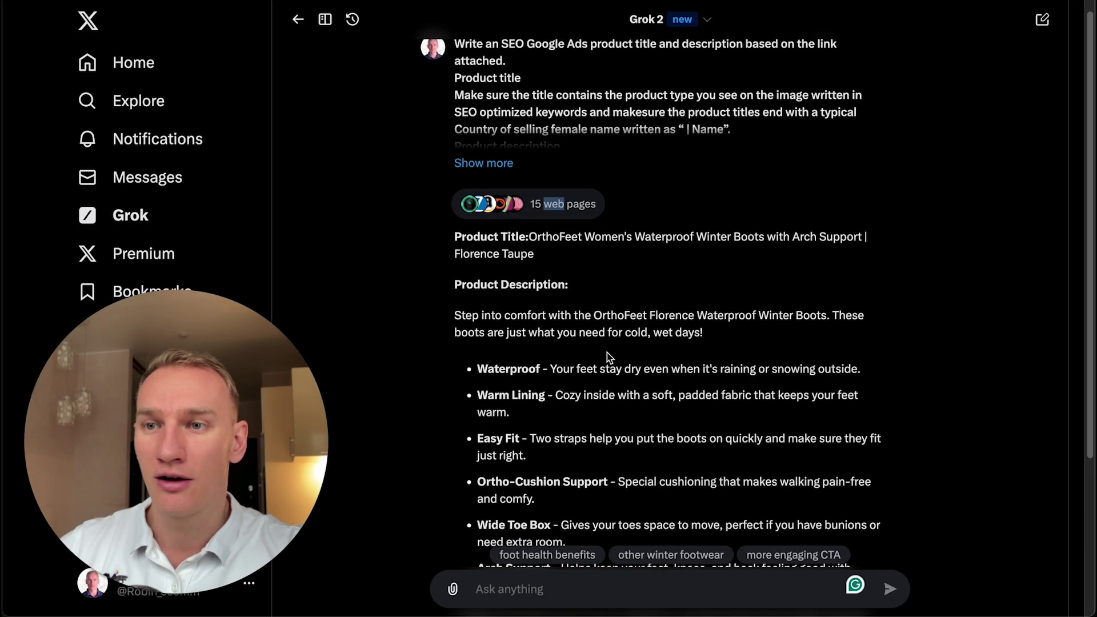
{"action": "scroll", "coordinate": [604, 350], "scroll_direction": "down", "scroll_amount": 1}
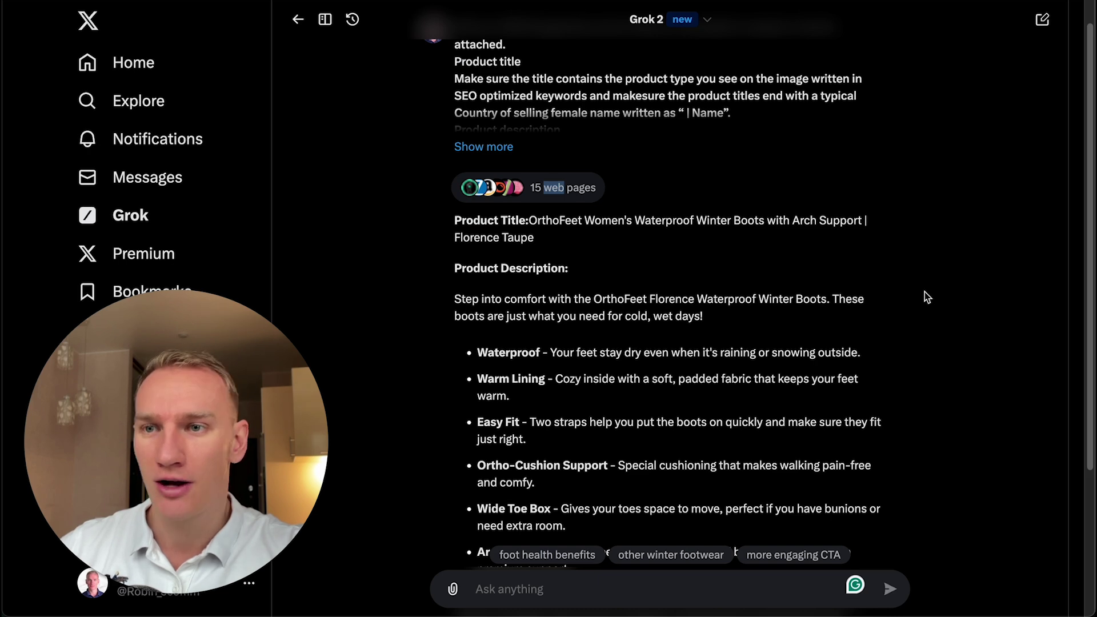
{"action": "scroll", "coordinate": [908, 301], "scroll_direction": "down", "scroll_amount": 1}
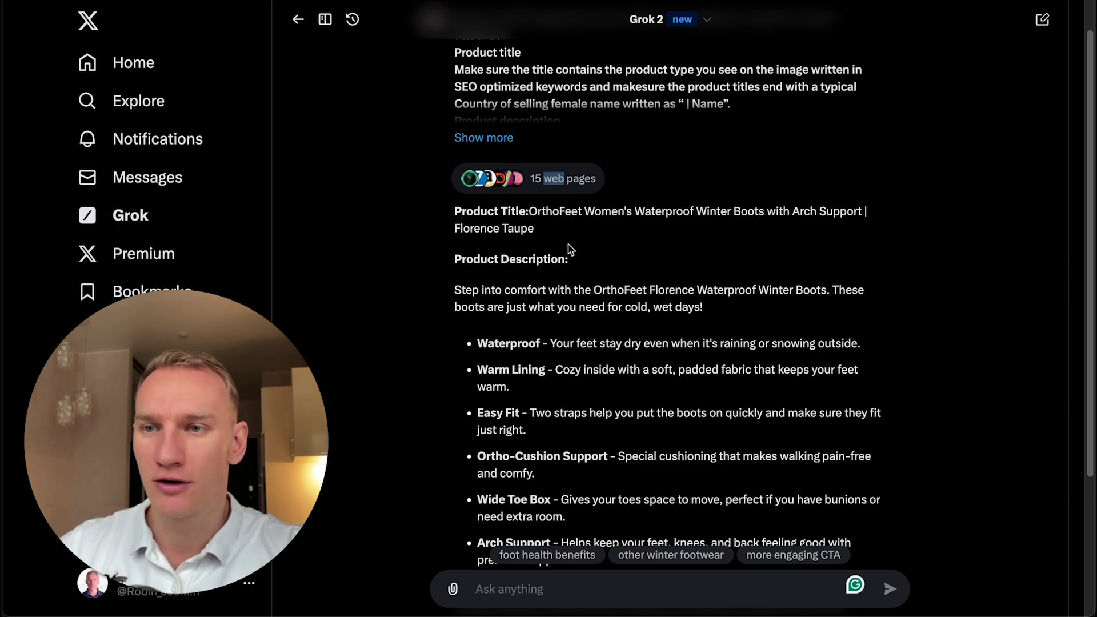
{"action": "left_click_drag", "start_coordinate": [541, 228], "coordinate": [464, 233]}
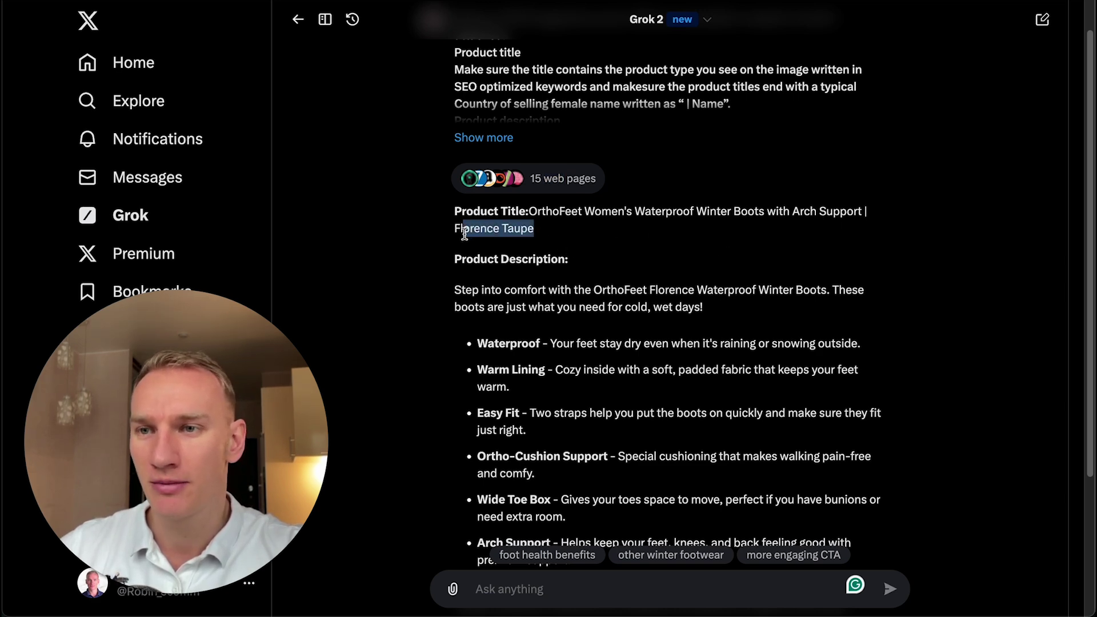
{"action": "left_click", "coordinate": [539, 230]}
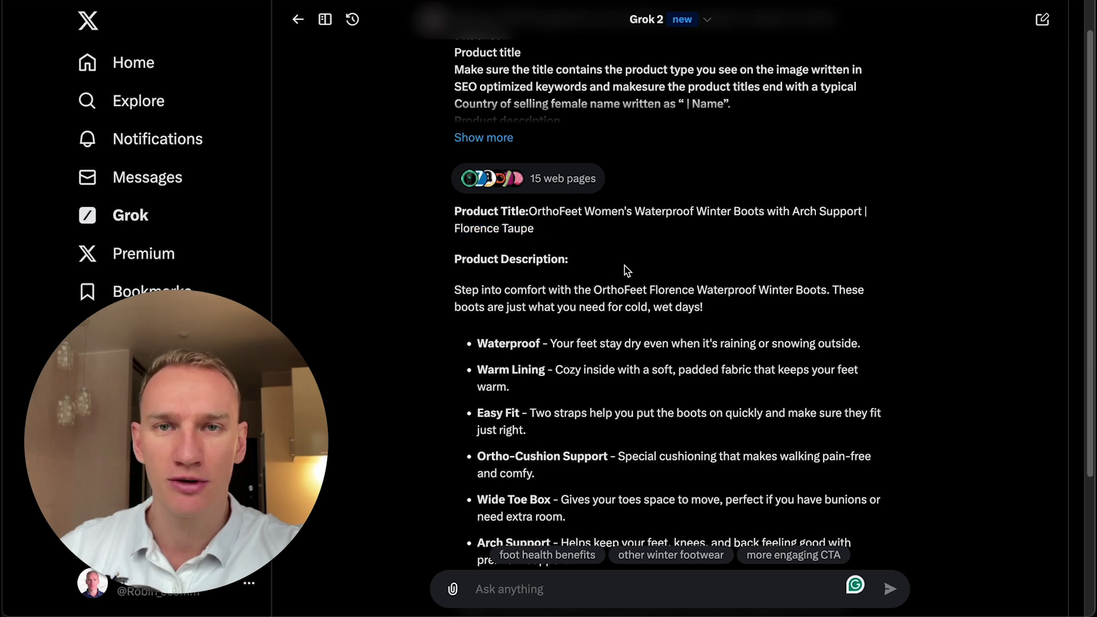
{"action": "scroll", "coordinate": [628, 274], "scroll_direction": "down", "scroll_amount": 1}
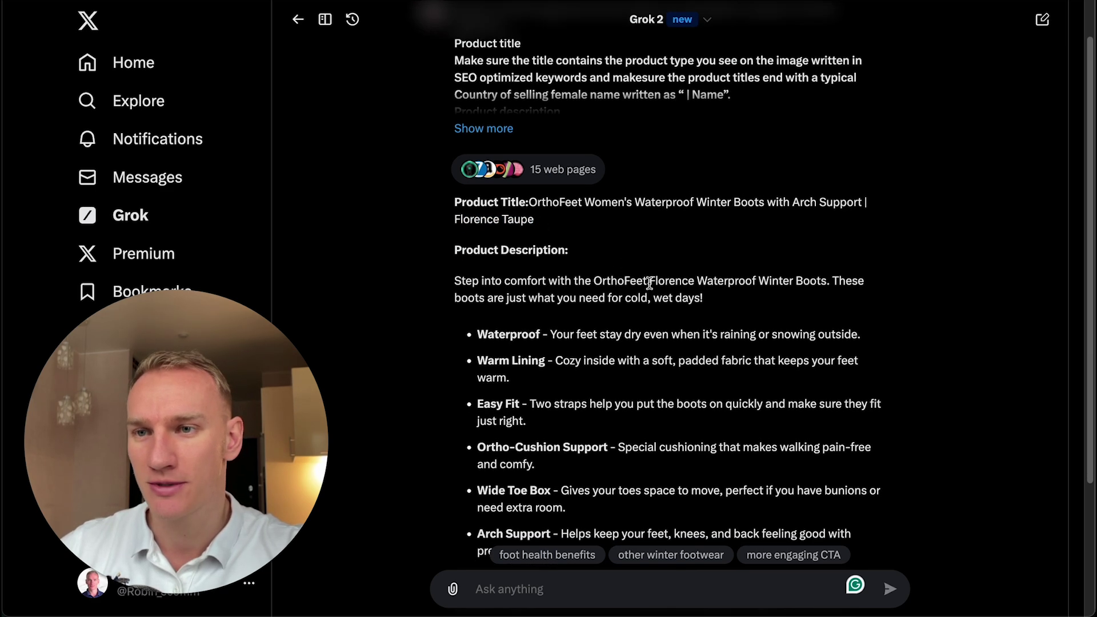
{"action": "left_click_drag", "start_coordinate": [644, 280], "coordinate": [466, 279]}
{"action": "scroll", "coordinate": [556, 319], "scroll_direction": "down", "scroll_amount": 1}
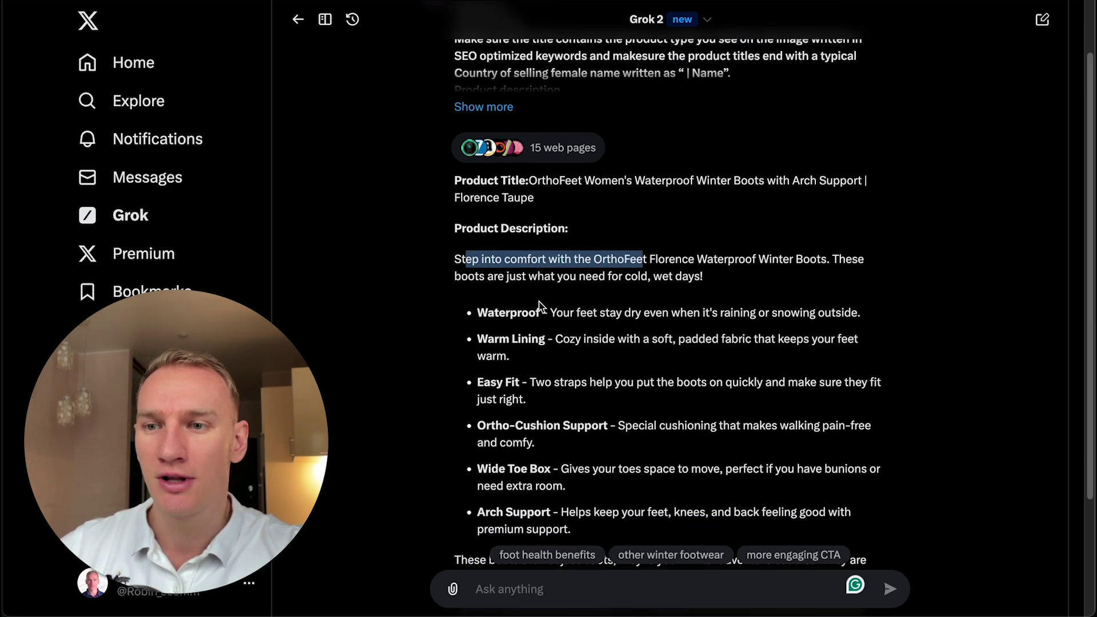
{"action": "scroll", "coordinate": [559, 366], "scroll_direction": "down", "scroll_amount": 5}
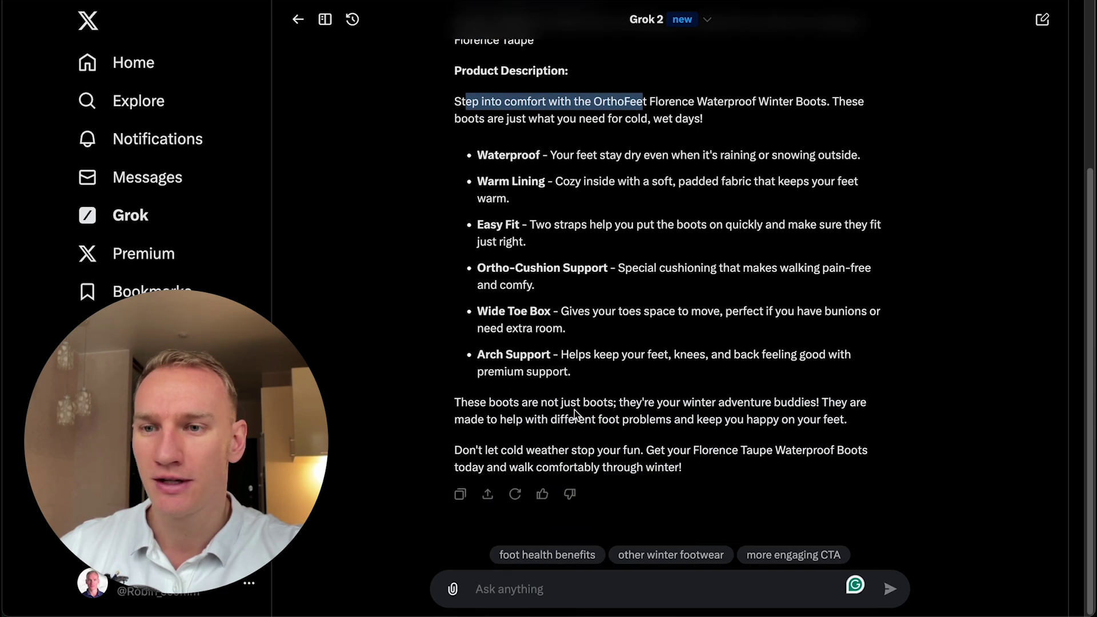
{"action": "double_click", "coordinate": [698, 468]}
{"action": "left_click", "coordinate": [703, 468]}
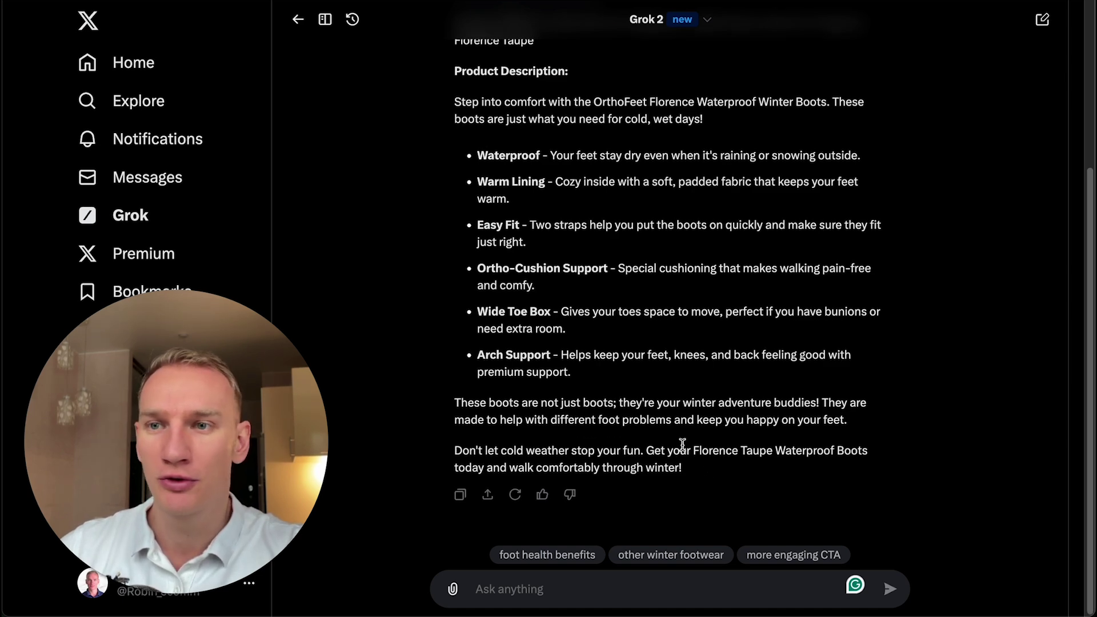
Review ChatGPT's 'Orthopedic Waterproof Taupe Walking Shoes for Women' title and description, then return to Grok's answer
{"action": "scroll", "coordinate": [680, 447], "scroll_direction": "up", "scroll_amount": 1}
{"action": "scroll", "coordinate": [682, 451], "scroll_direction": "up", "scroll_amount": 5}
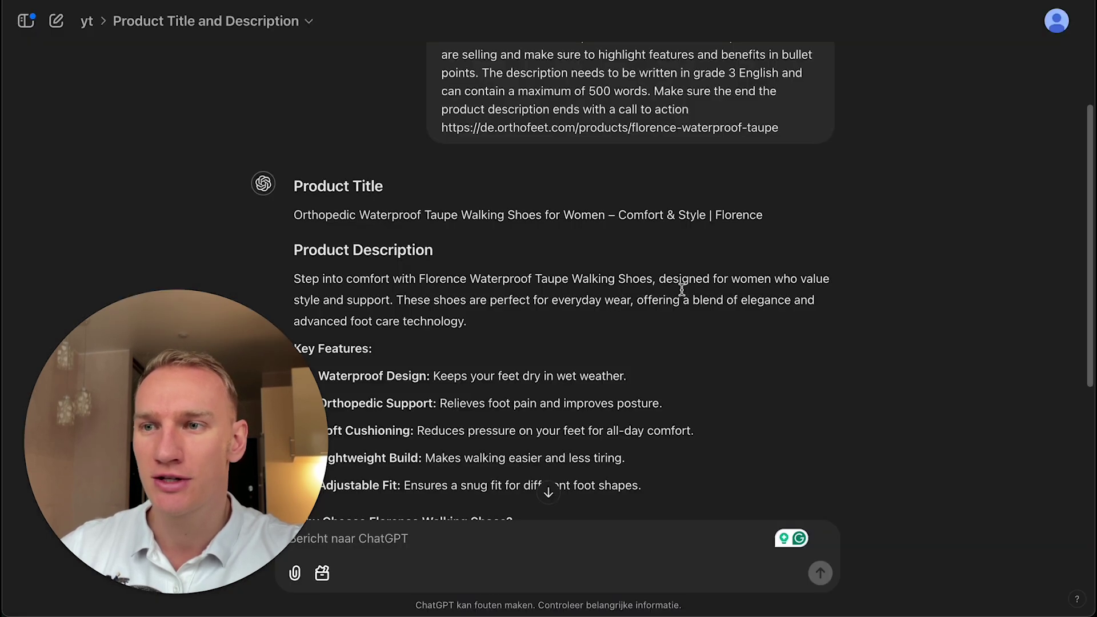
{"action": "scroll", "coordinate": [551, 354], "scroll_direction": "down", "scroll_amount": 2}
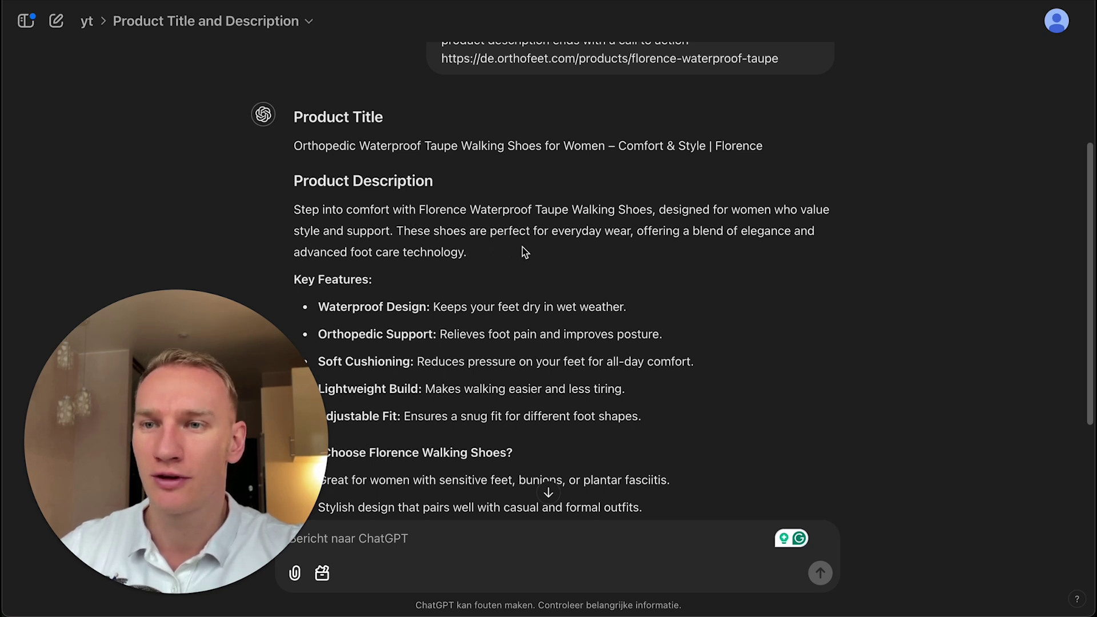
{"action": "scroll", "coordinate": [538, 263], "scroll_direction": "down", "scroll_amount": 1}
{"action": "scroll", "coordinate": [540, 257], "scroll_direction": "down", "scroll_amount": 1}
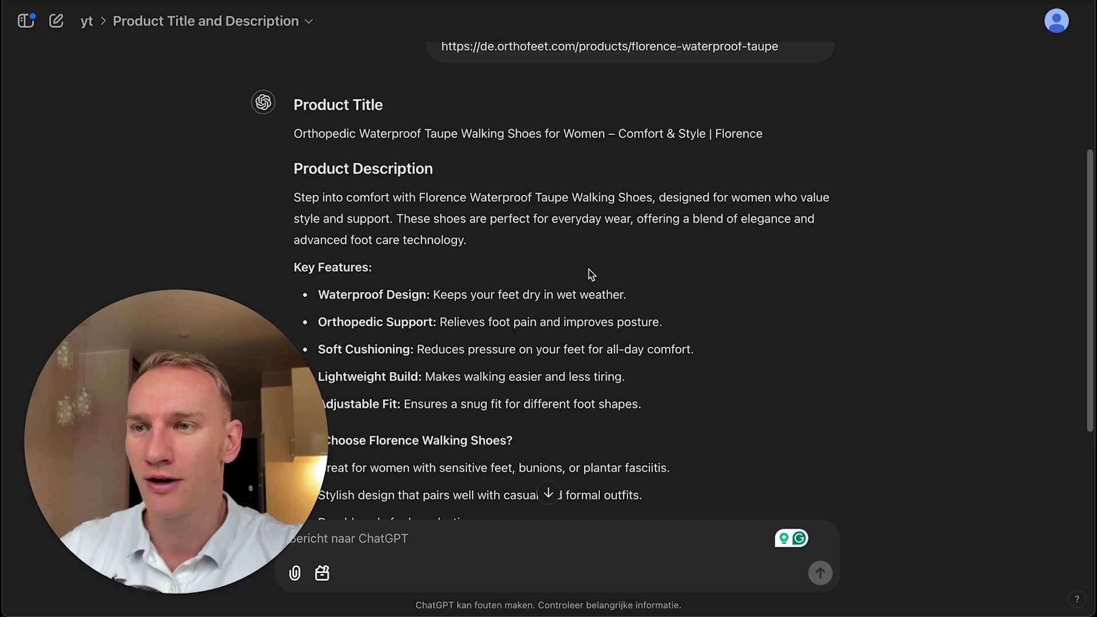
{"action": "scroll", "coordinate": [588, 269], "scroll_direction": "down", "scroll_amount": 5}
{"action": "scroll", "coordinate": [574, 290], "scroll_direction": "down", "scroll_amount": 3}
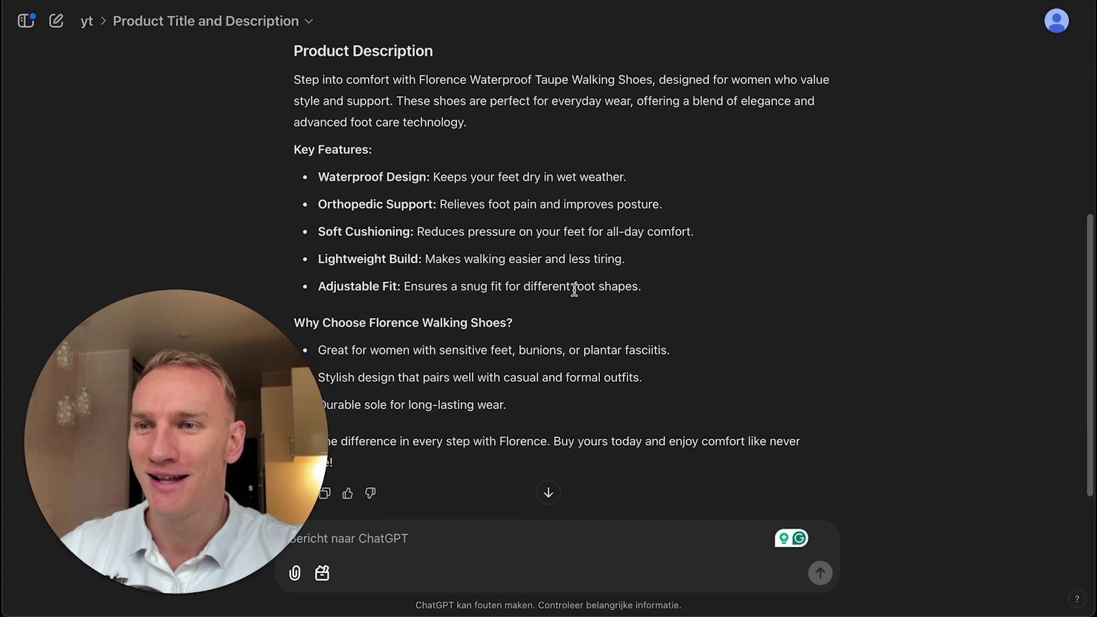
{"action": "scroll", "coordinate": [499, 259], "scroll_direction": "up", "scroll_amount": 1}
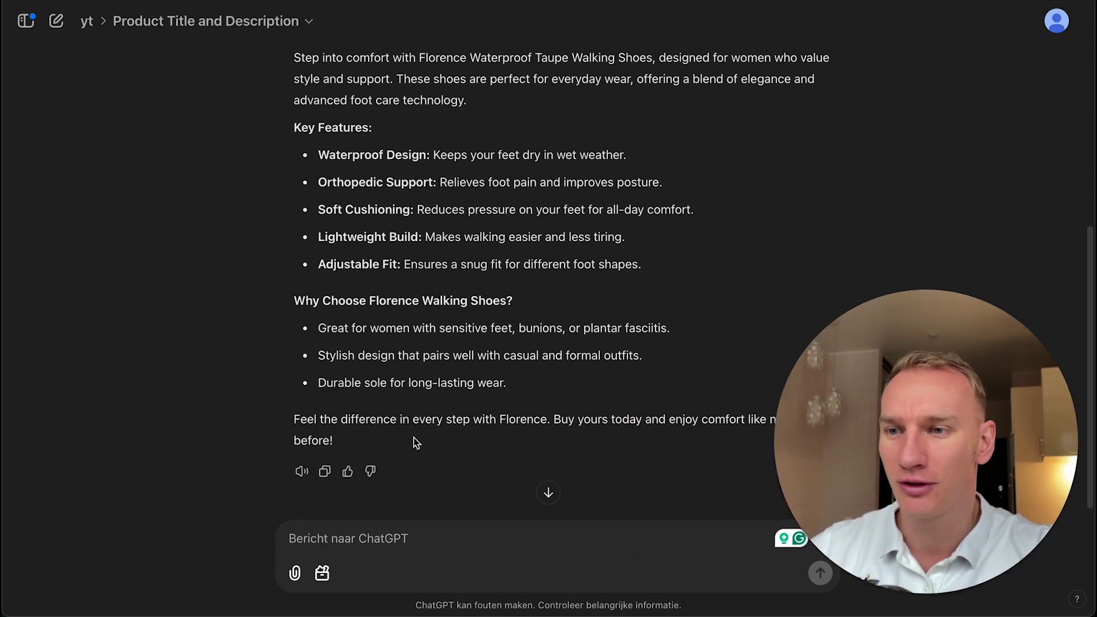
{"action": "scroll", "coordinate": [526, 276], "scroll_direction": "up", "scroll_amount": 3}
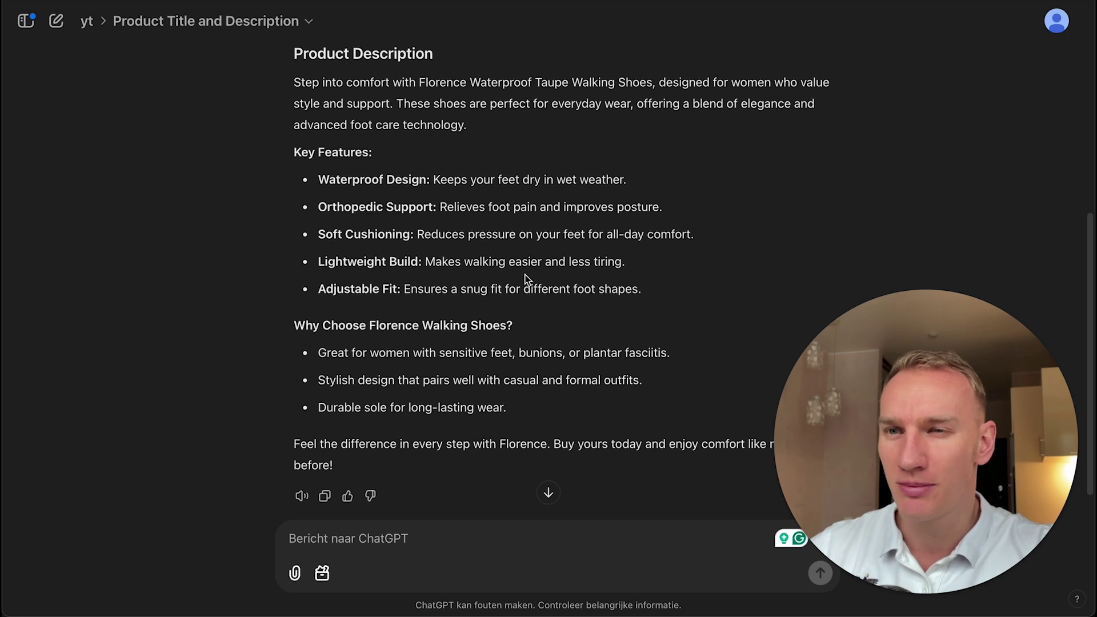
{"action": "scroll", "coordinate": [526, 283], "scroll_direction": "up", "scroll_amount": 2}
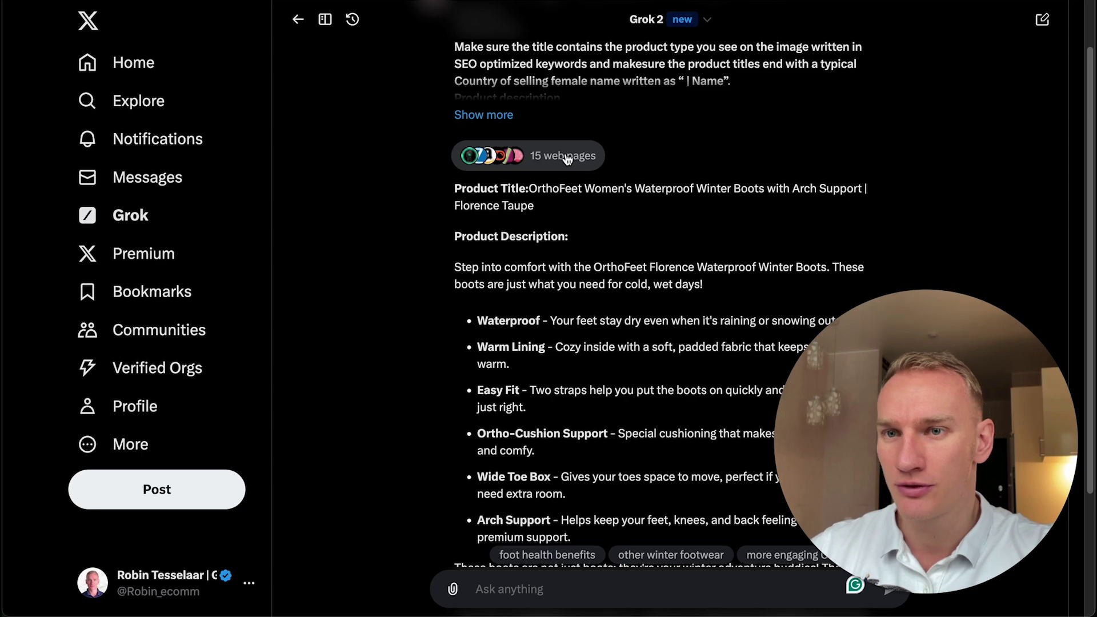
{"action": "left_click", "coordinate": [567, 157]}
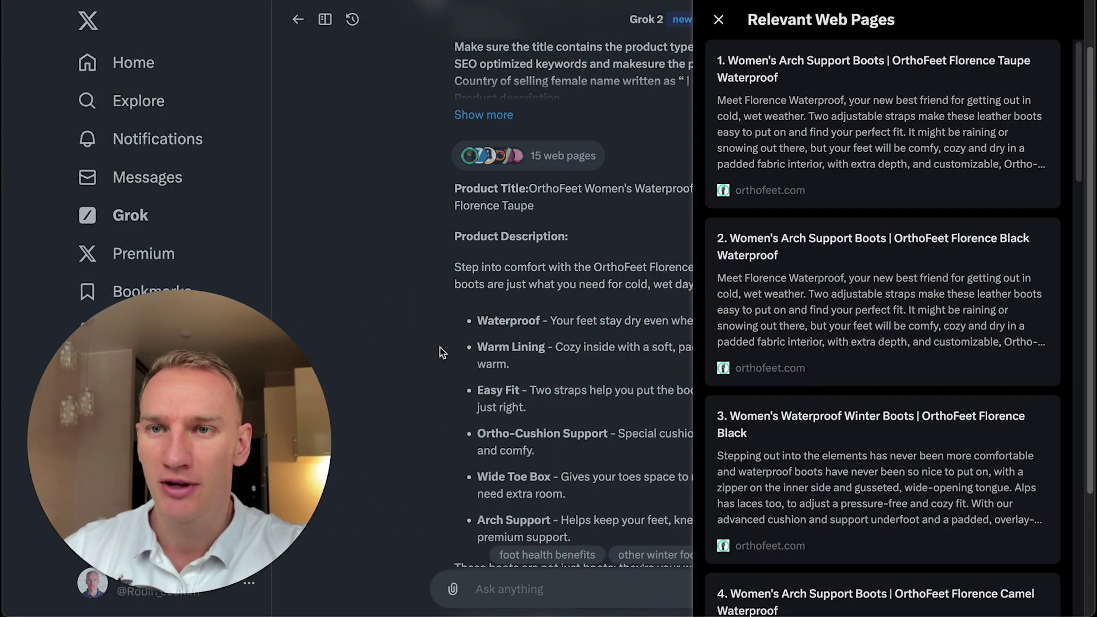
{"action": "scroll", "coordinate": [835, 342], "scroll_direction": "down", "scroll_amount": 8}
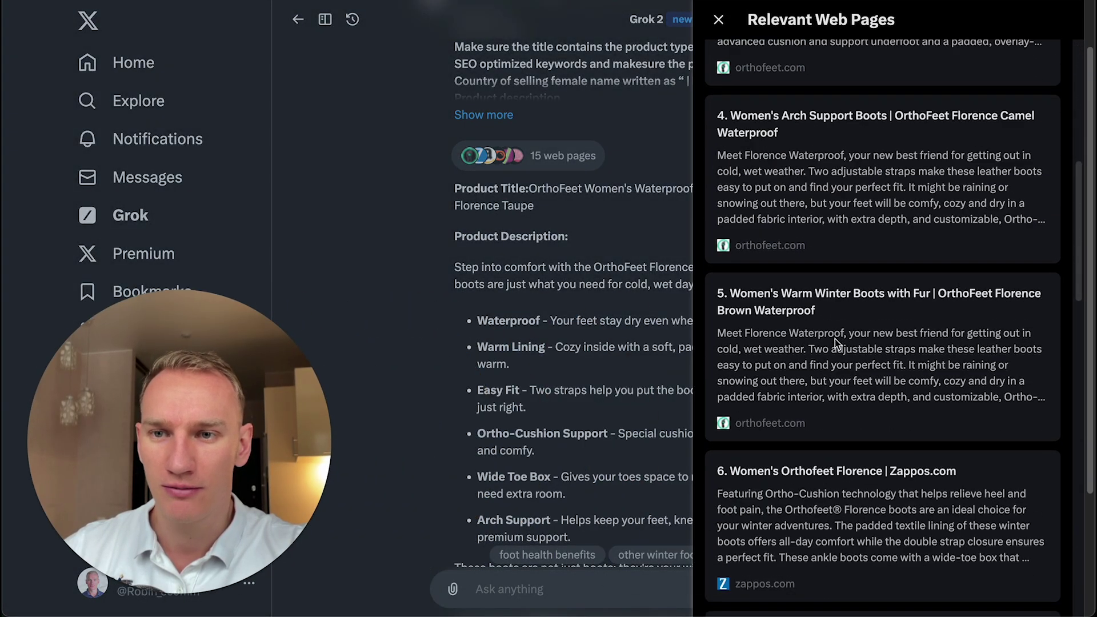
{"action": "scroll", "coordinate": [837, 346], "scroll_direction": "down", "scroll_amount": 3}
{"action": "scroll", "coordinate": [845, 360], "scroll_direction": "up", "scroll_amount": 10}
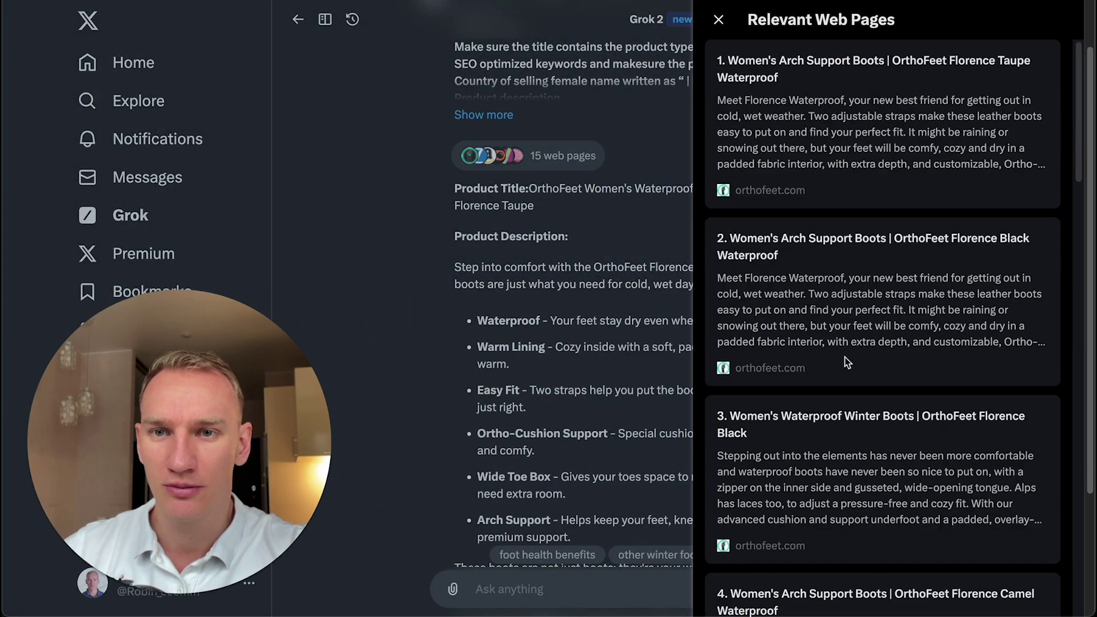
{"action": "left_click", "coordinate": [718, 23]}
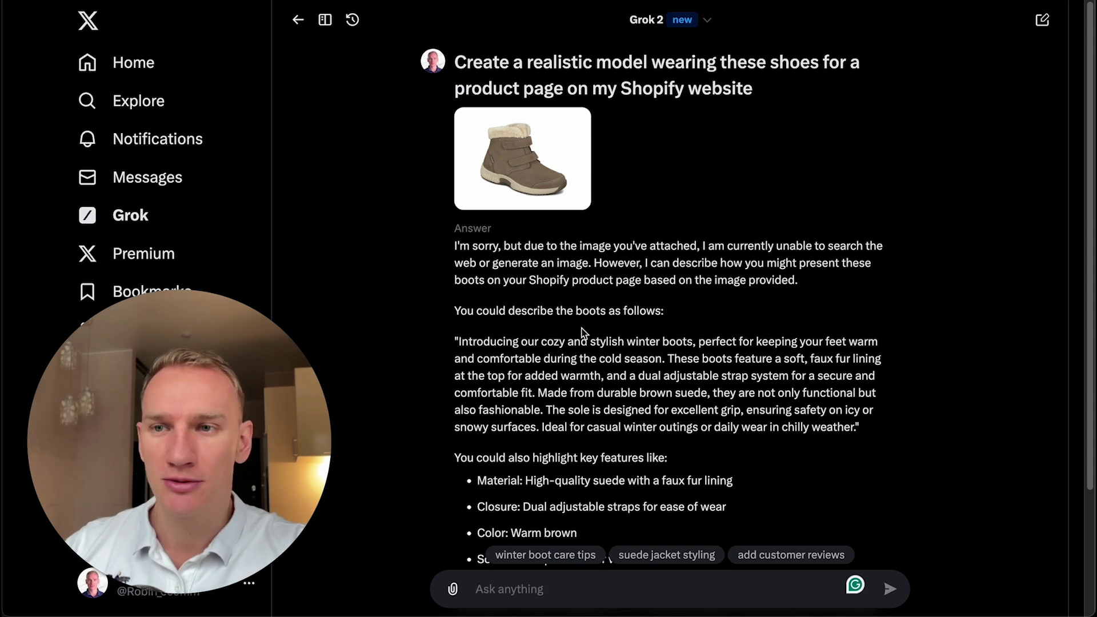
Read Grok's suggested Shopify description of the faux-fur-lined suede winter boots and their key features
{"action": "mouse_move", "coordinate": [532, 184]}
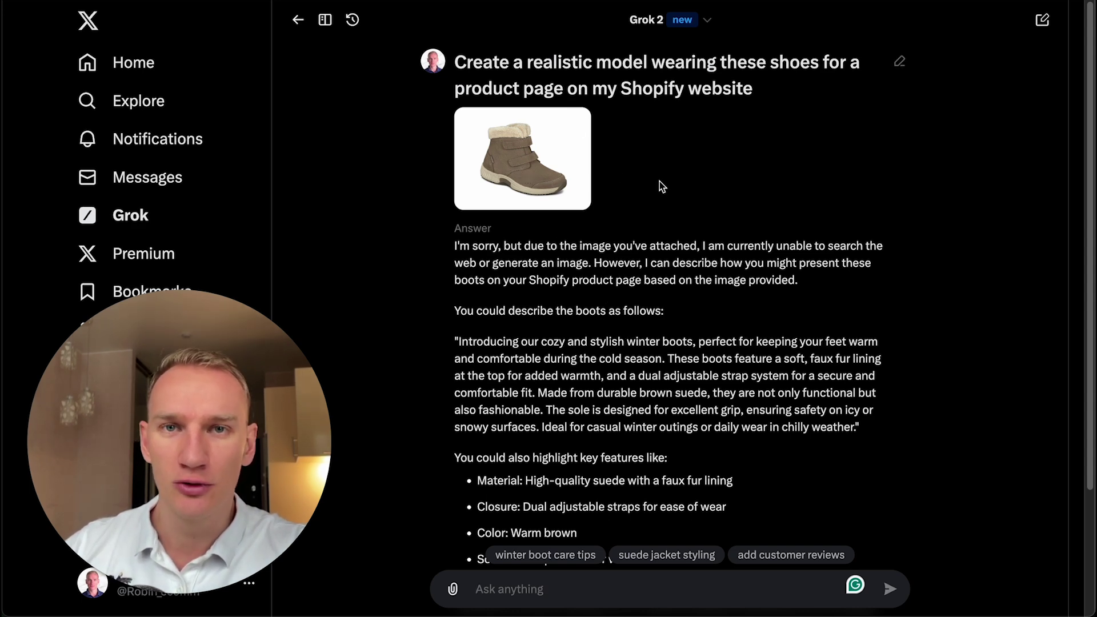
{"action": "mouse_move", "coordinate": [580, 185]}
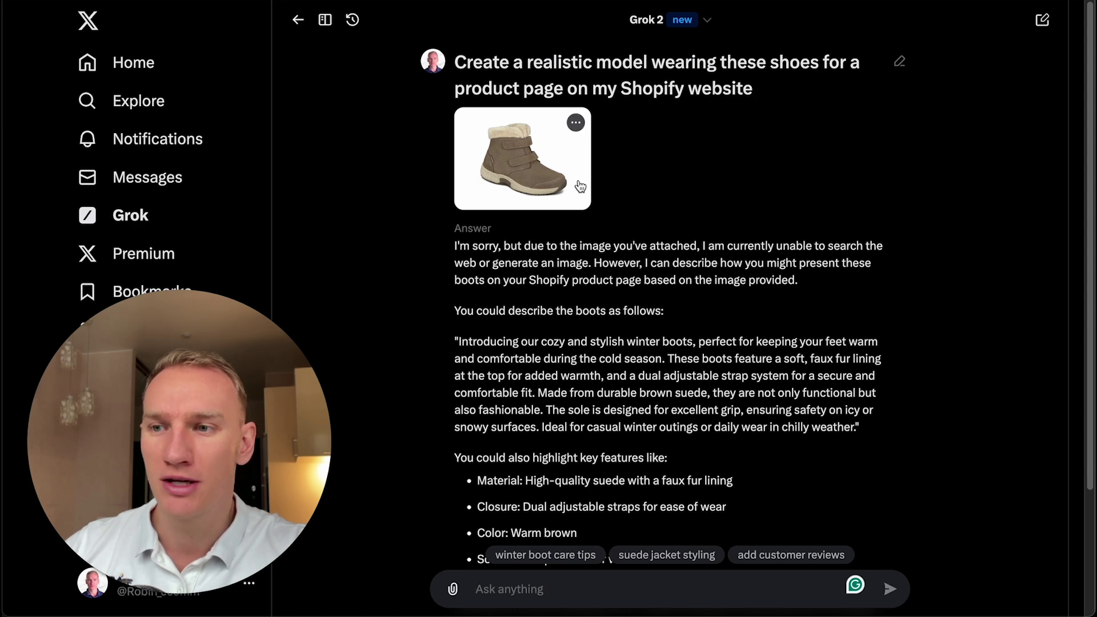